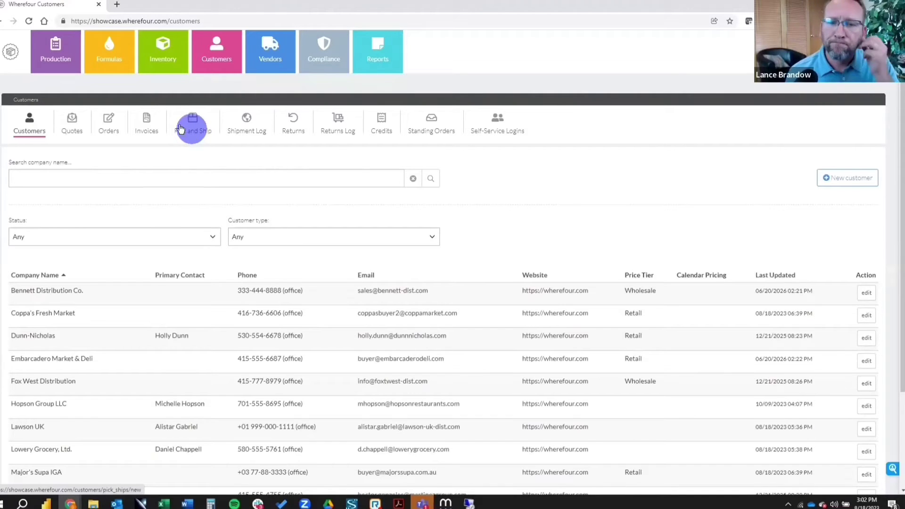
# - Create a new order from the Orders list with Embarcadero Market & Deli as the customer
pyautogui.click(110, 127)
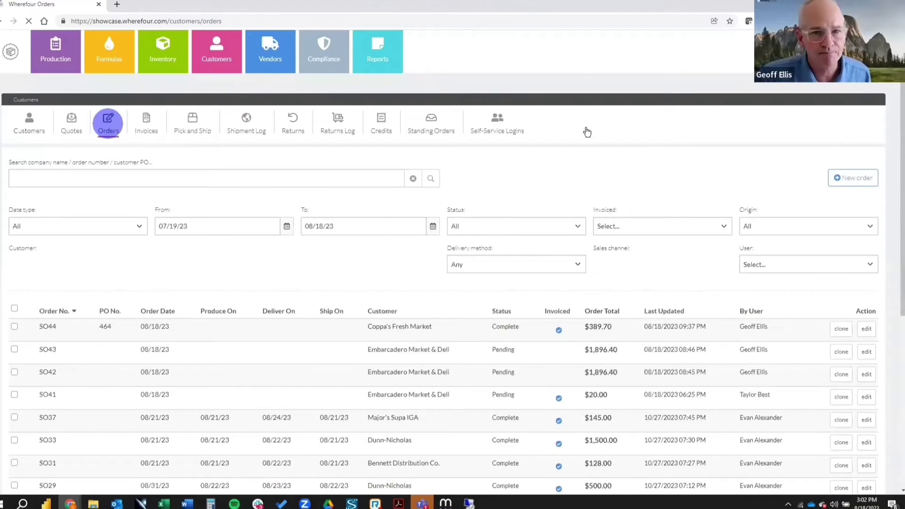
pyautogui.click(855, 177)
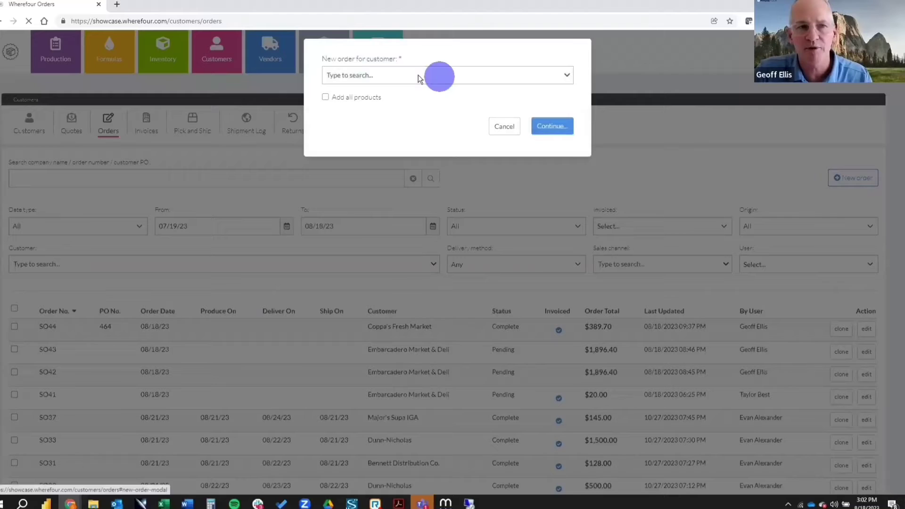
pyautogui.click(418, 75)
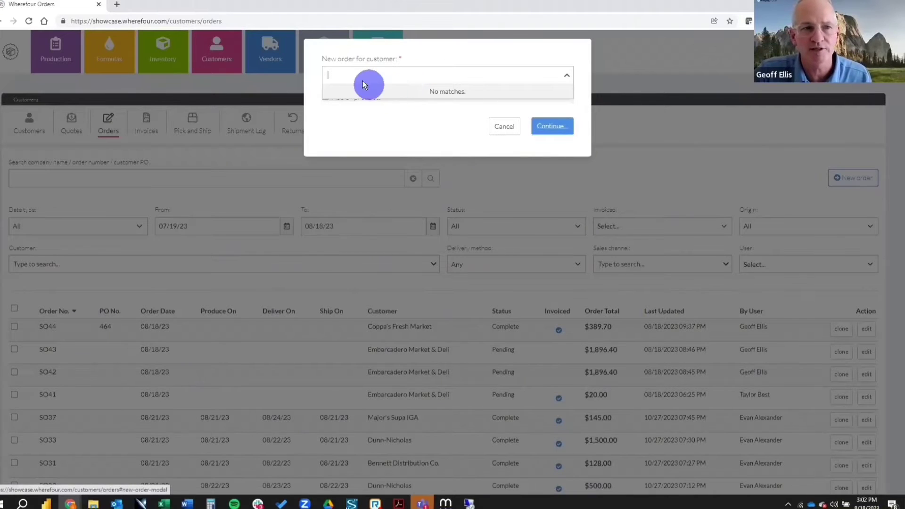
pyautogui.click(372, 116)
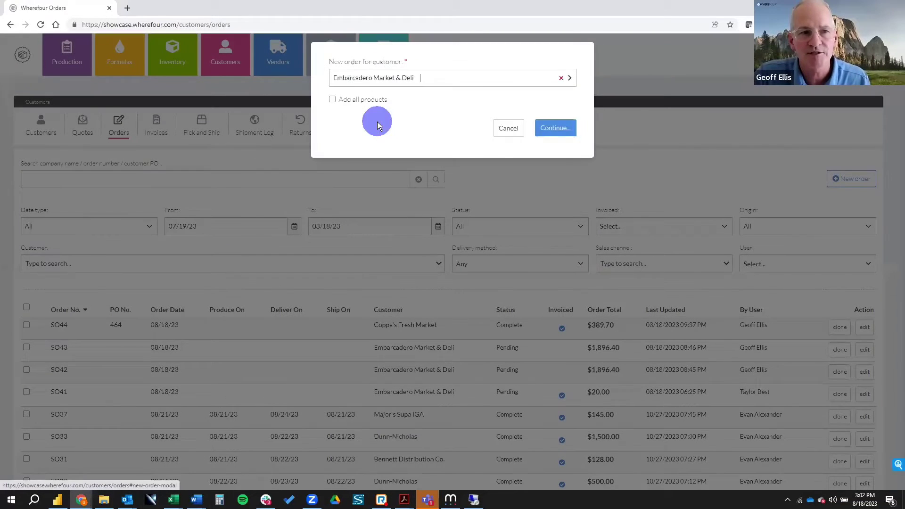
pyautogui.click(557, 130)
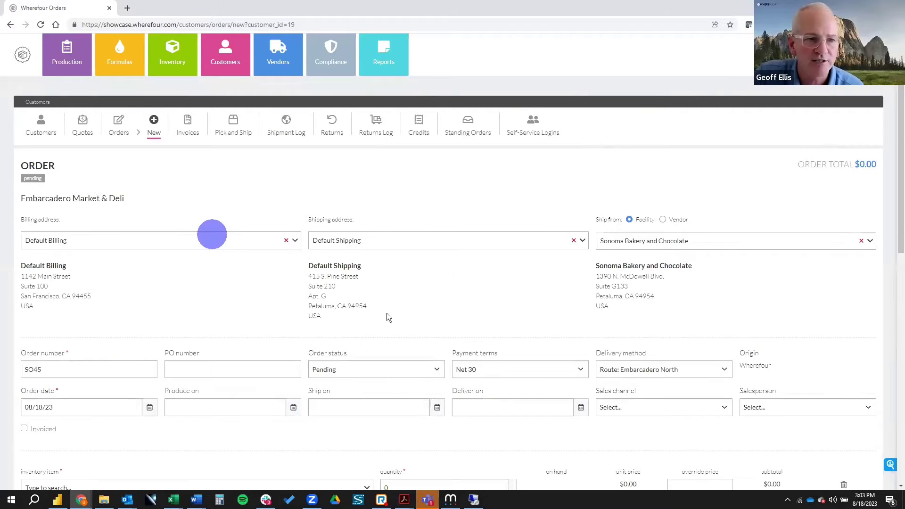
# - Add a line of 5 Bonbon - Ecuador - Finished at $1.00 each to order SO45
pyautogui.click(244, 310)
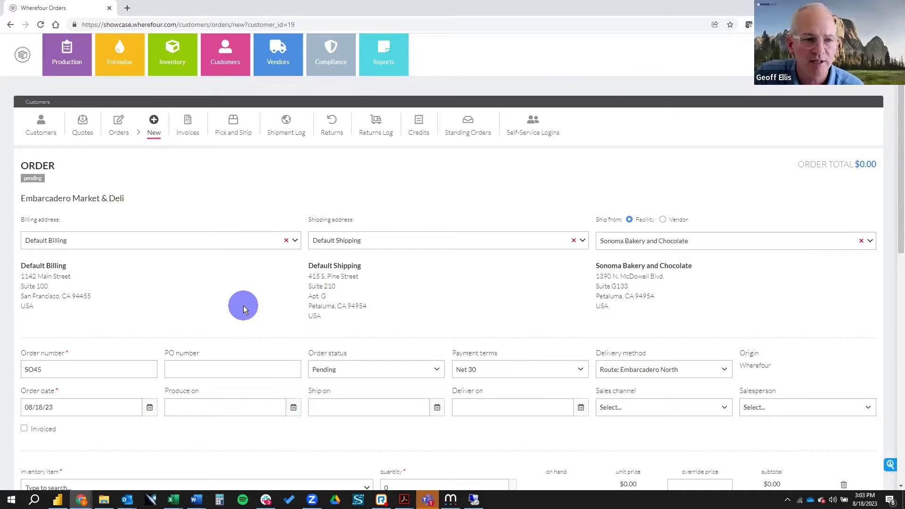
pyautogui.scroll(-2, 243, 306)
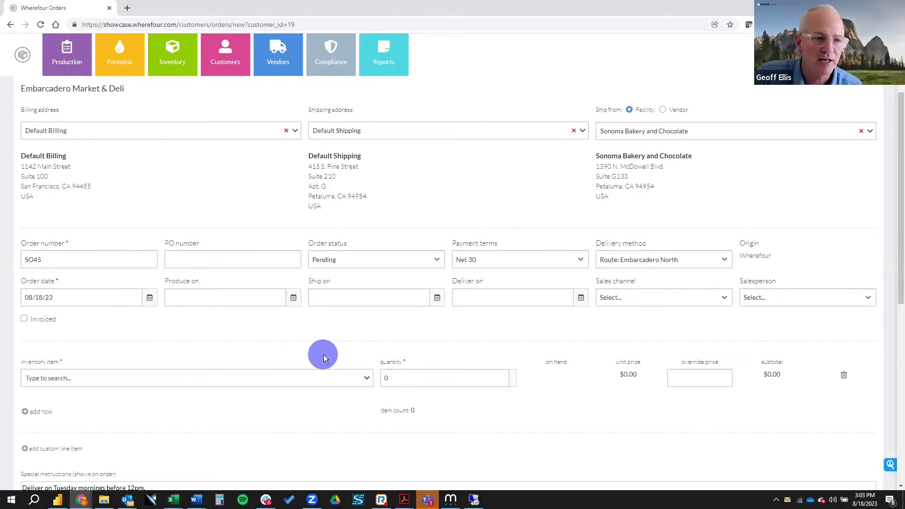
pyautogui.click(303, 371)
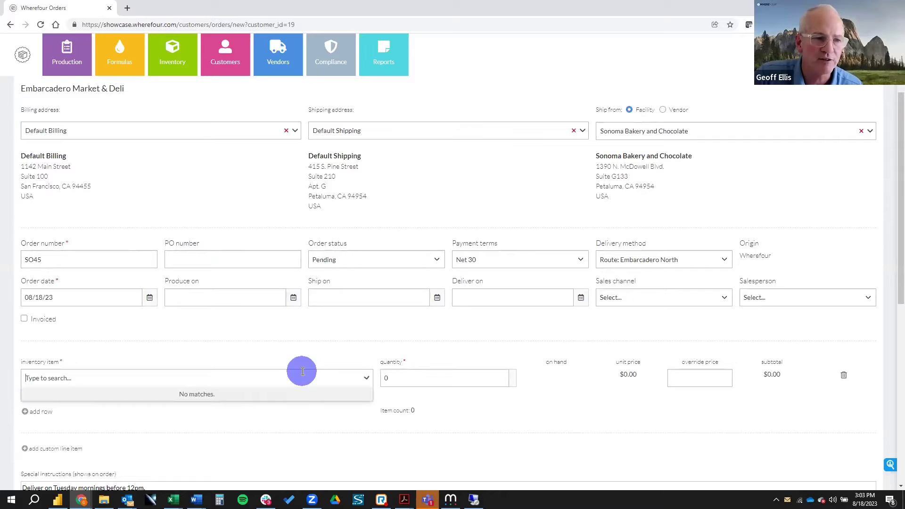
pyautogui.click(404, 377)
pyautogui.click(377, 380)
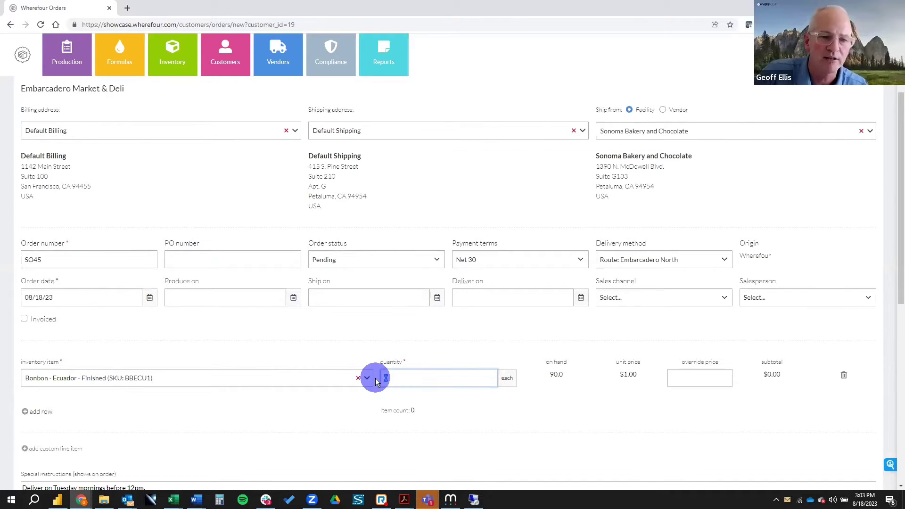
pyautogui.write('5')
pyautogui.press('Tab')
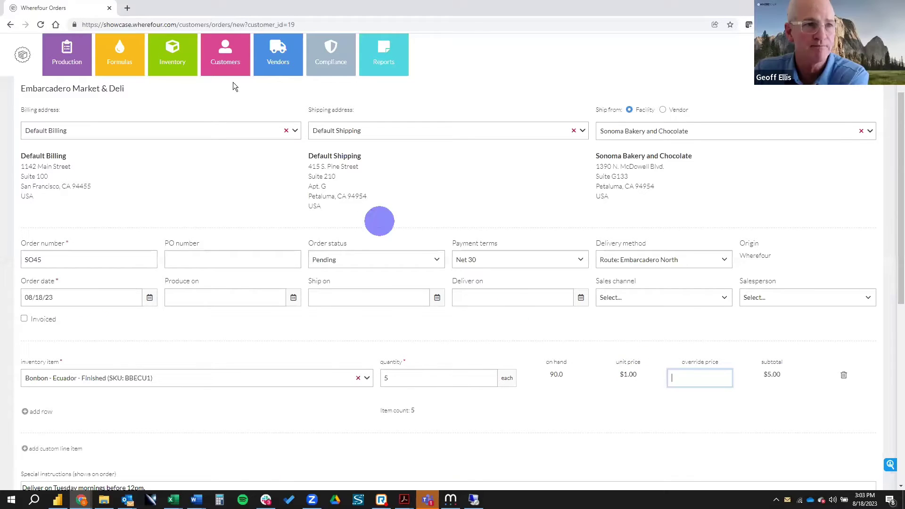
# - Switch to Production to list work orders WO25–WO37 with their status
pyautogui.click(68, 52)
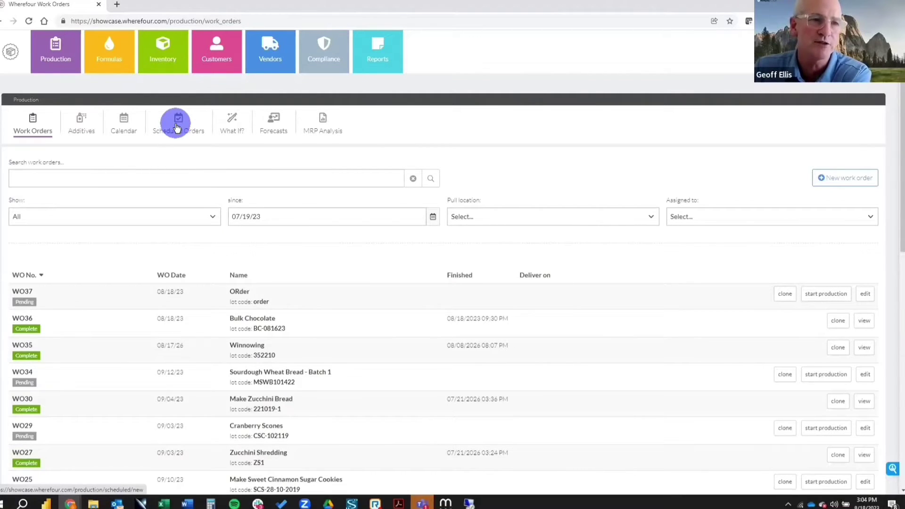
# - In Scheduled Orders, highlight the Chocolate bar total of 7,850.0 in the Order Breakdown
pyautogui.click(176, 127)
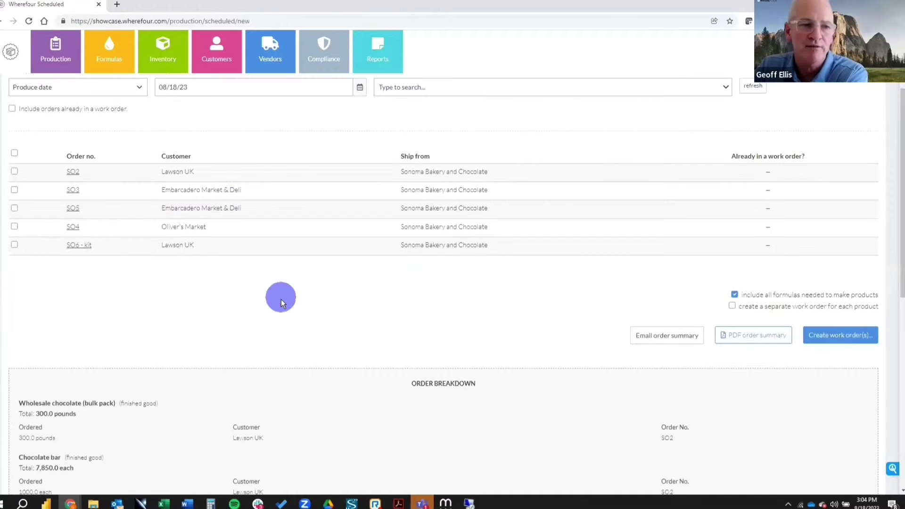
pyautogui.scroll(-2, 281, 300)
pyautogui.scroll(-4, 281, 299)
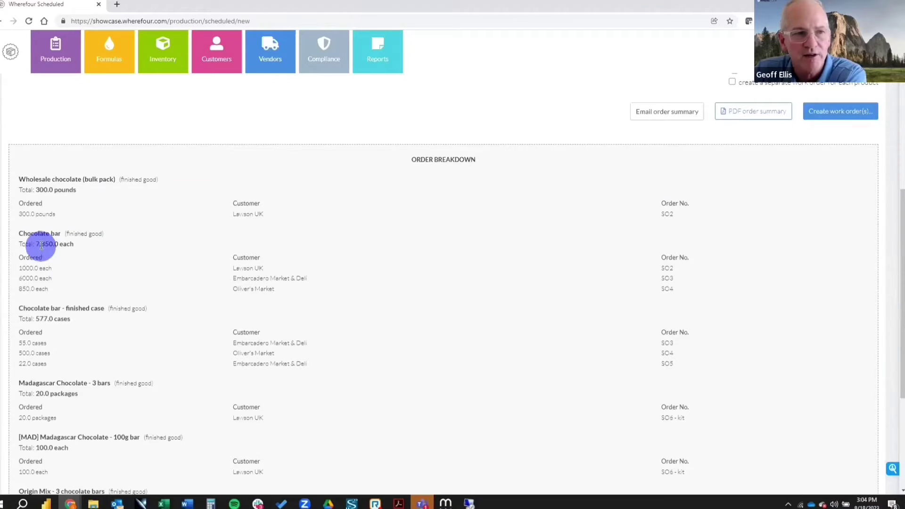
pyautogui.moveTo(36, 244); pyautogui.dragTo(62, 247)
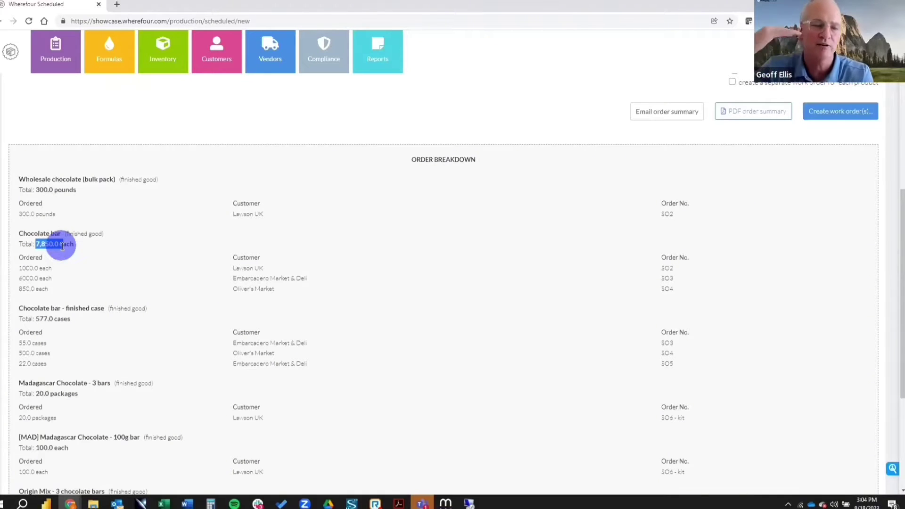
pyautogui.scroll(7, 62, 245)
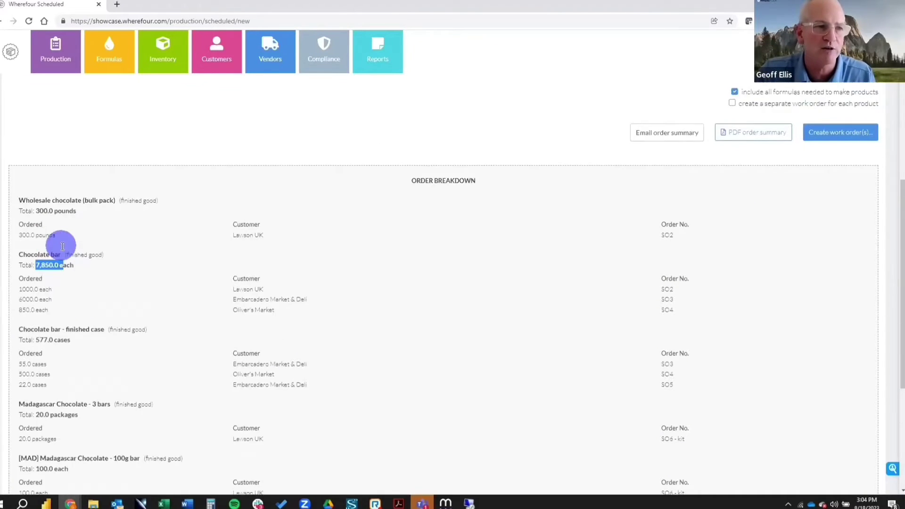
# - Go back to the Production Work Orders list showing WO37 and WO36
pyautogui.click(32, 122)
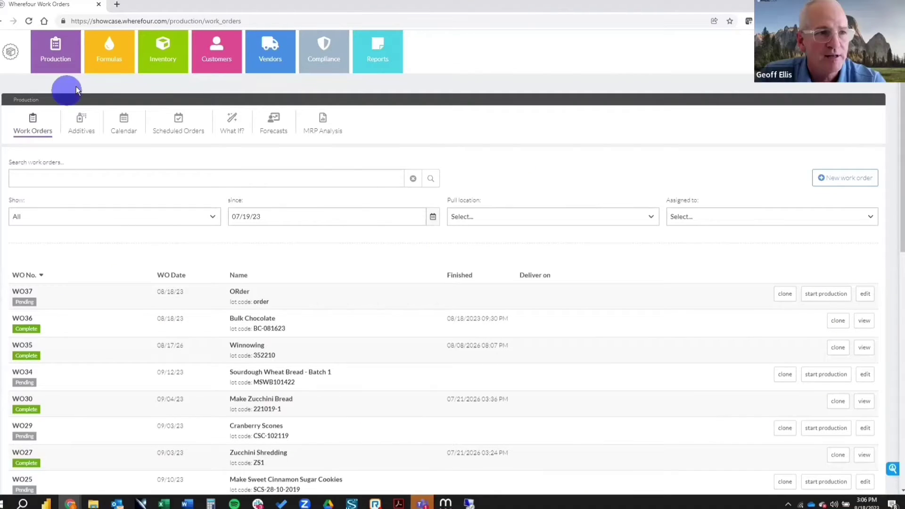
# - Show the Vendors purchase orders list with PO25 ($235.00) and draft PO21 ($9,739.88)
pyautogui.click(268, 57)
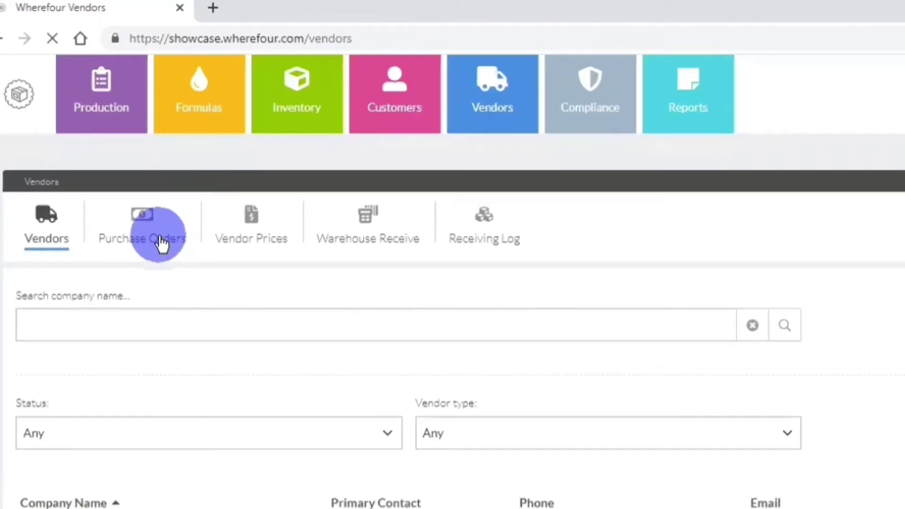
pyautogui.click(162, 244)
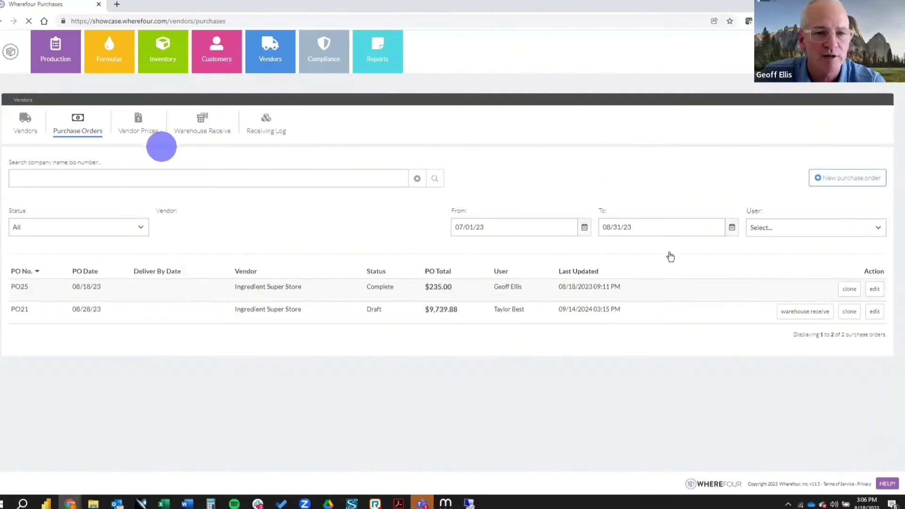
# - Open PO25 for editing, then return to the Ingredient Super Store purchase orders list
pyautogui.click(875, 289)
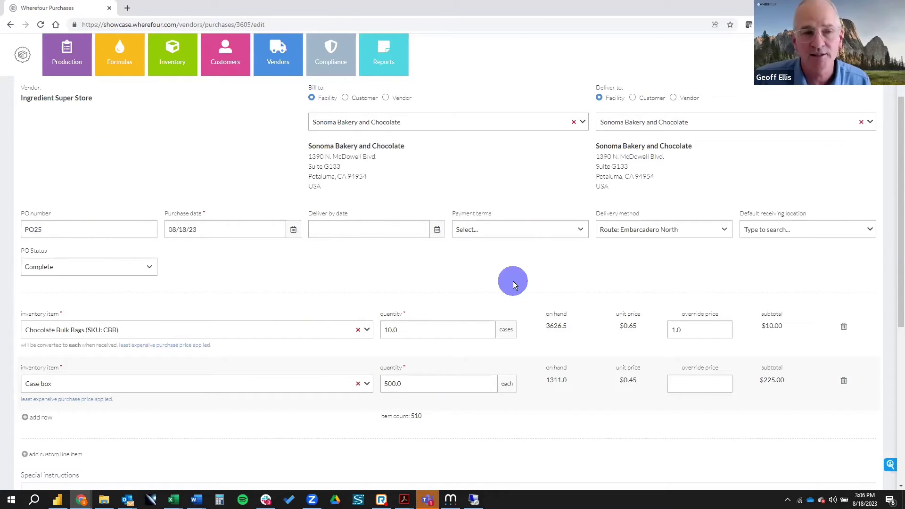
pyautogui.scroll(3, 513, 281)
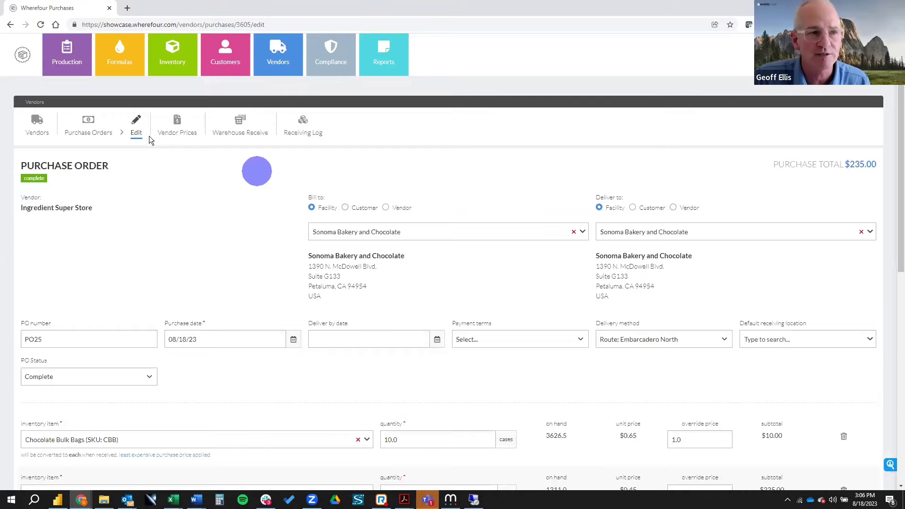
pyautogui.click(89, 126)
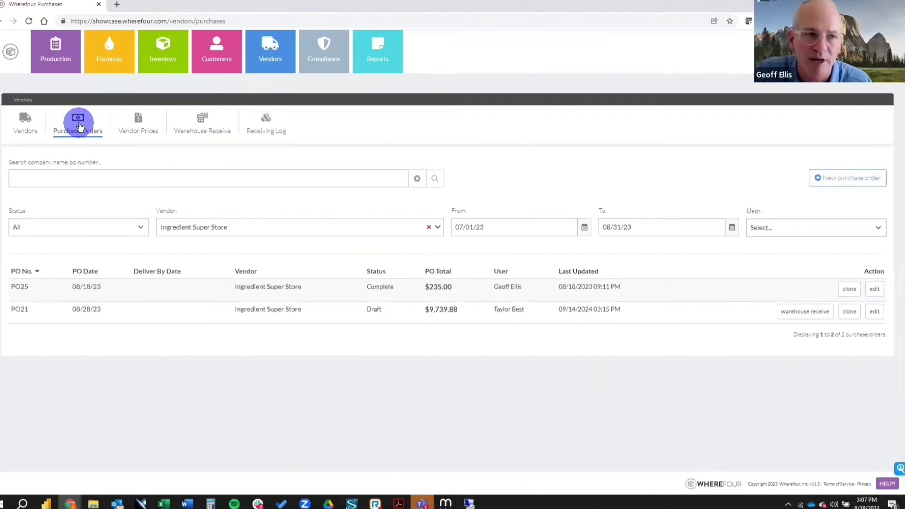
# - Open the Receiving Log and generate the PDF label for lot CBB-230-40
pyautogui.click(266, 124)
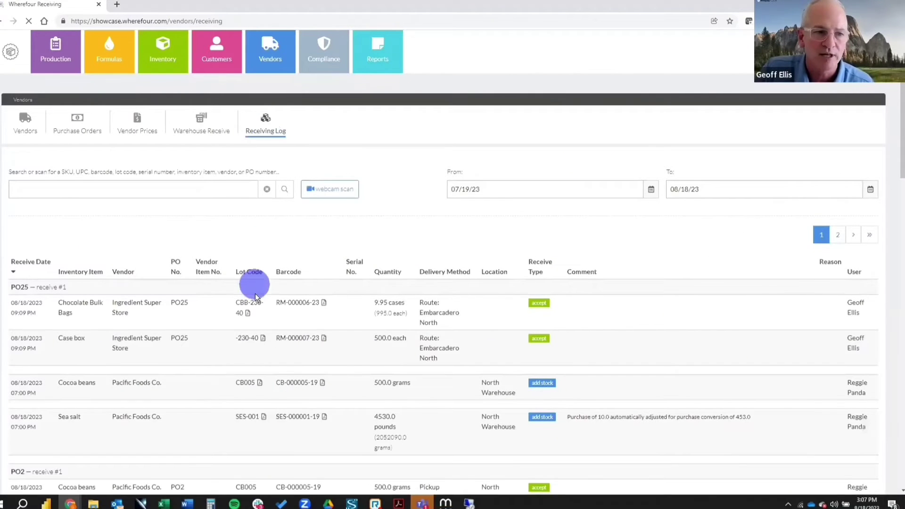
pyautogui.click(250, 284)
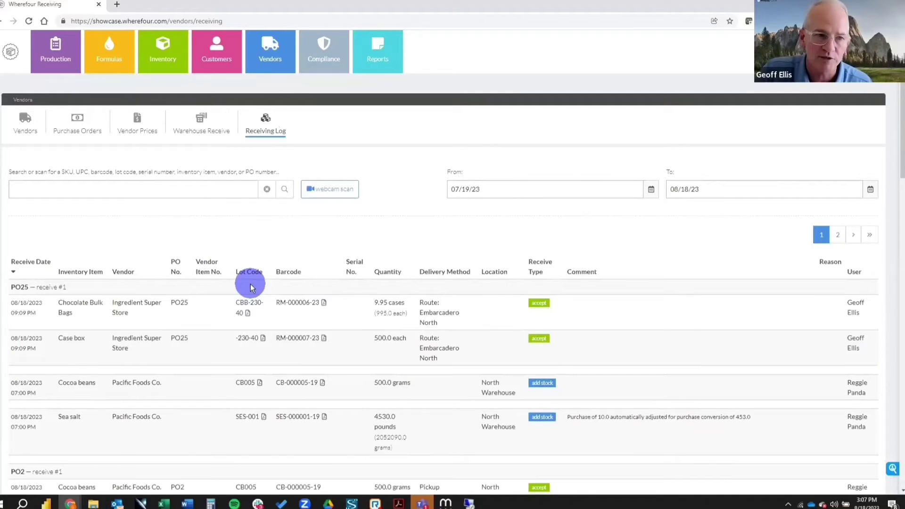
pyautogui.click(248, 313)
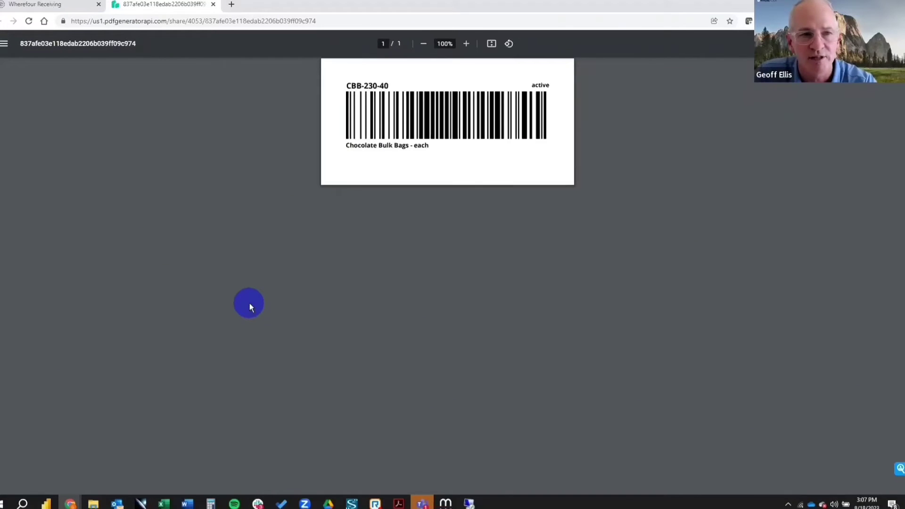
# - Leave the CBB-230-40 barcode label and switch back to the Wherefour Receiving tab
pyautogui.click(59, 7)
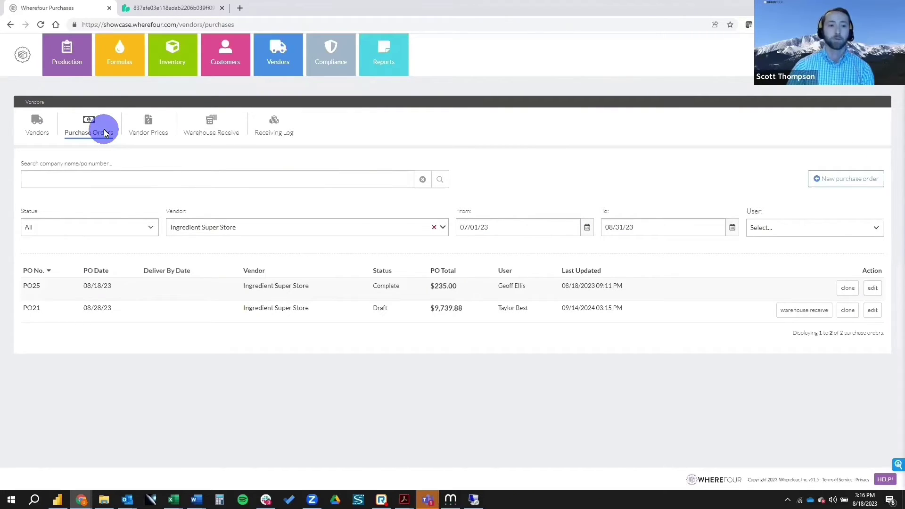
# - Go to the Production work orders list to reach WO35 — Winnowing
pyautogui.click(68, 68)
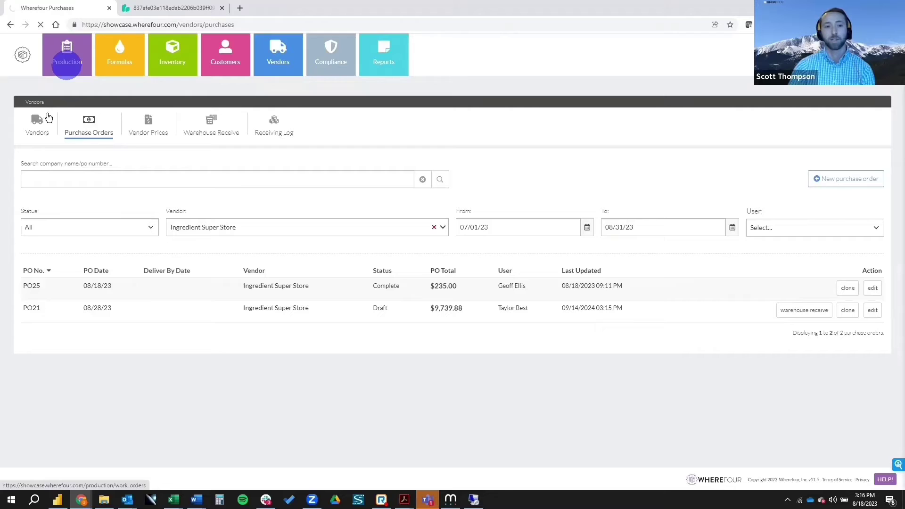
pyautogui.click(48, 117)
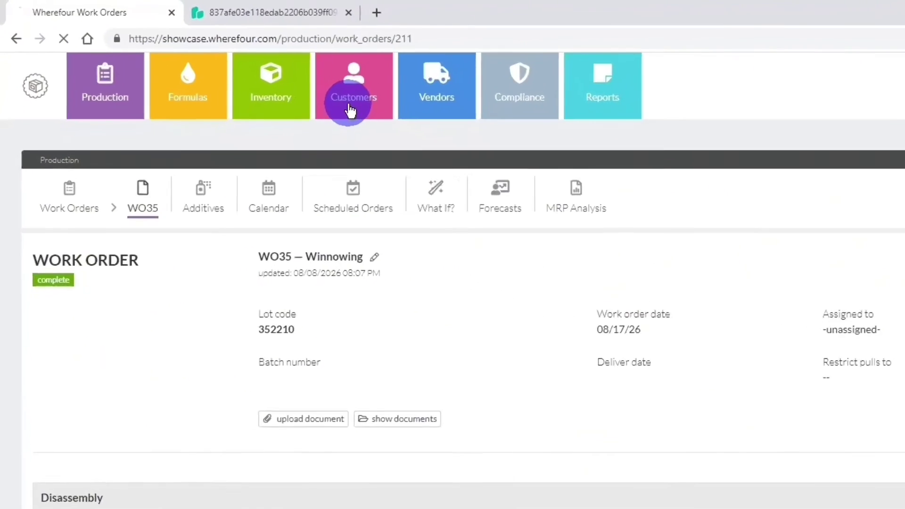
# - Open Pick Ships to list the five open Embarcadero Market & Deli orders on Route: Embarcadero North
pyautogui.click(218, 69)
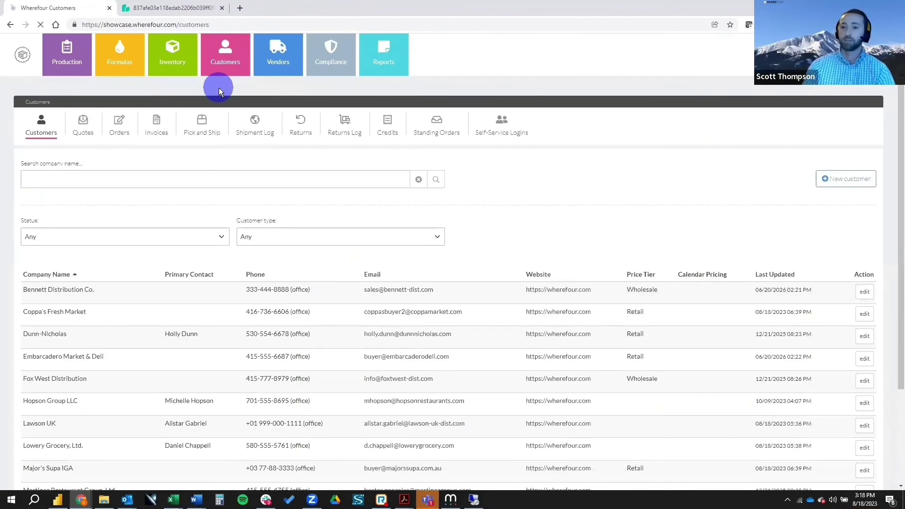
pyautogui.click(202, 125)
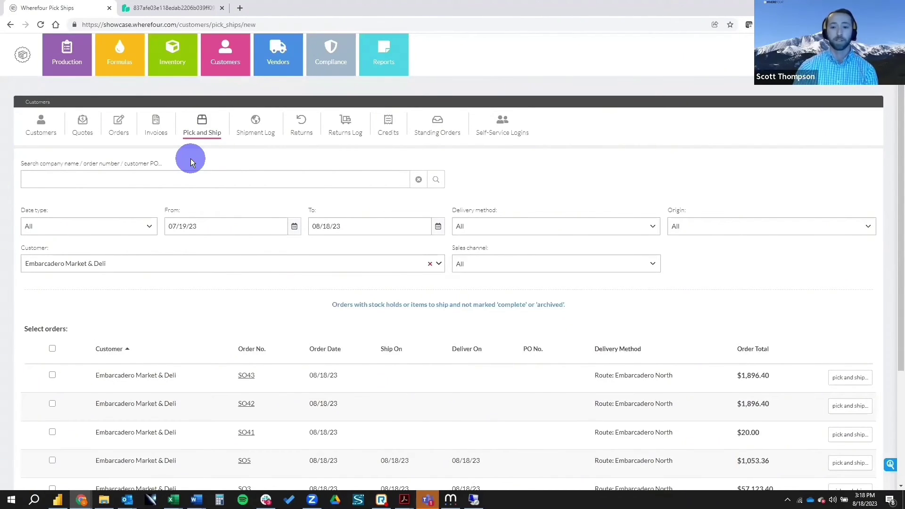
pyautogui.scroll(-2, 191, 170)
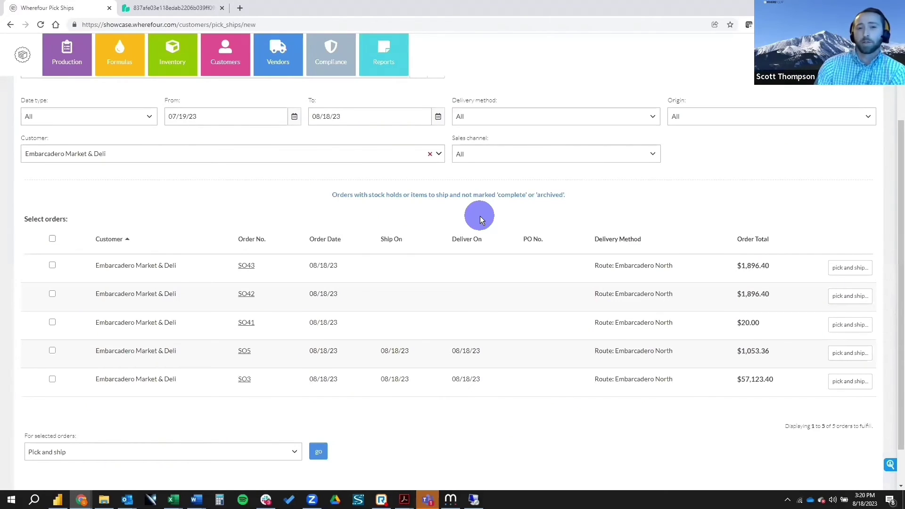
# - View the latest Fulfillment Report run by product, showing Challah - 1lb Loaf with 57.0 remaining
pyautogui.click(383, 51)
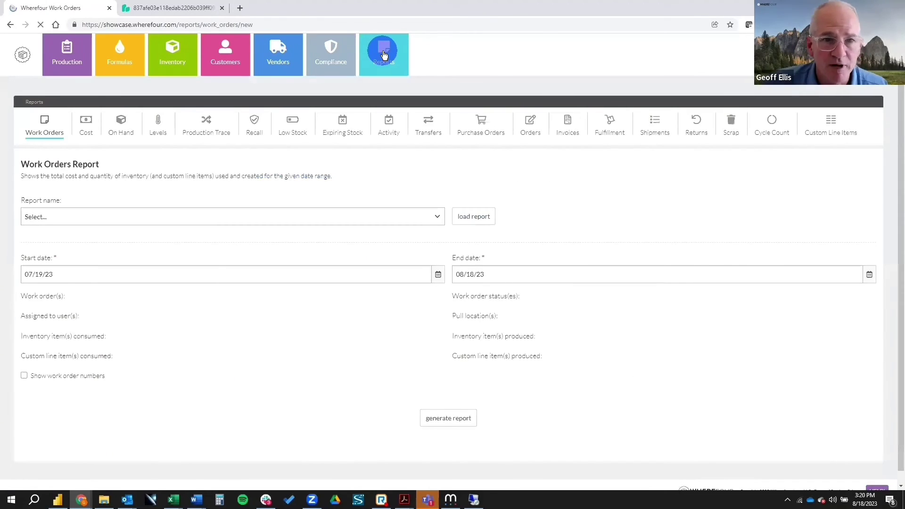
pyautogui.click(535, 168)
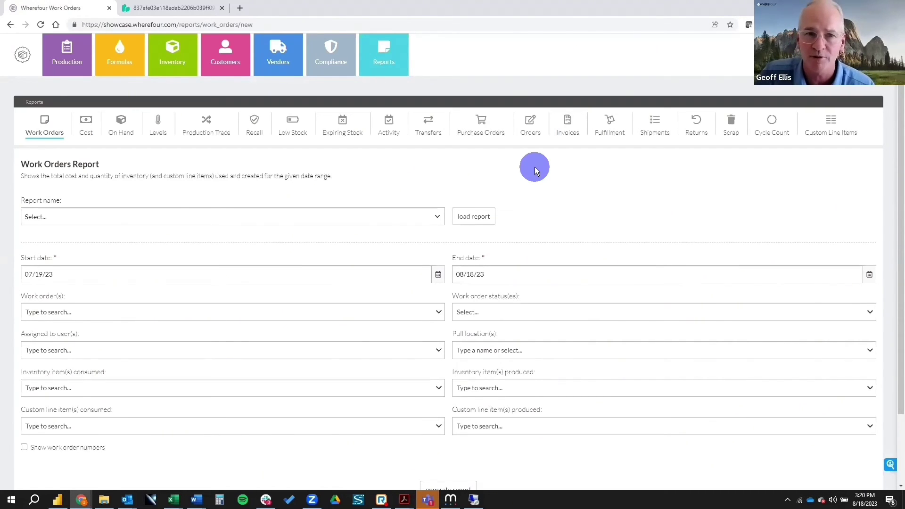
pyautogui.click(613, 134)
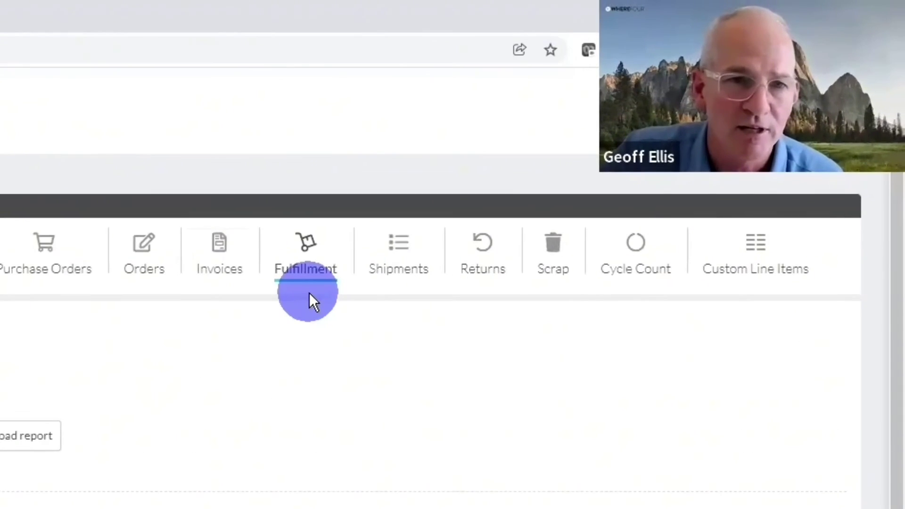
pyautogui.scroll(-5, 611, 144)
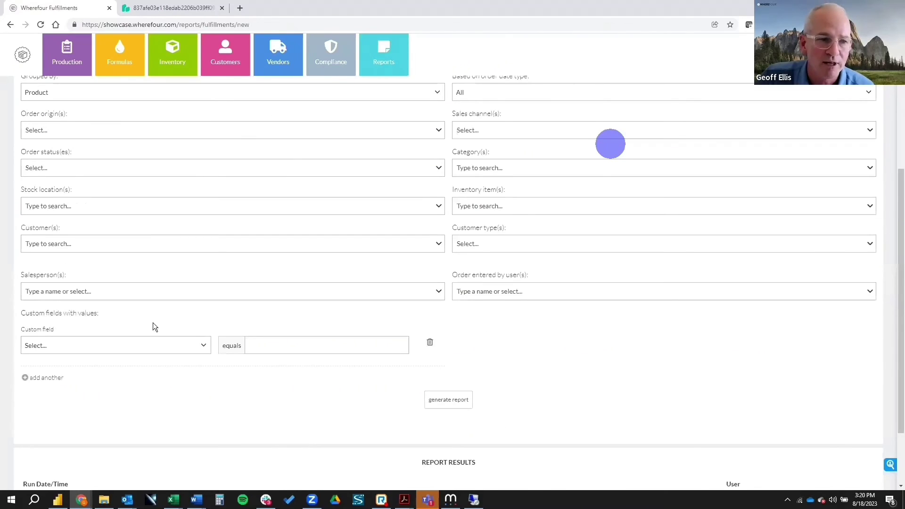
pyautogui.scroll(-2, 153, 326)
pyautogui.click(100, 419)
pyautogui.click(415, 314)
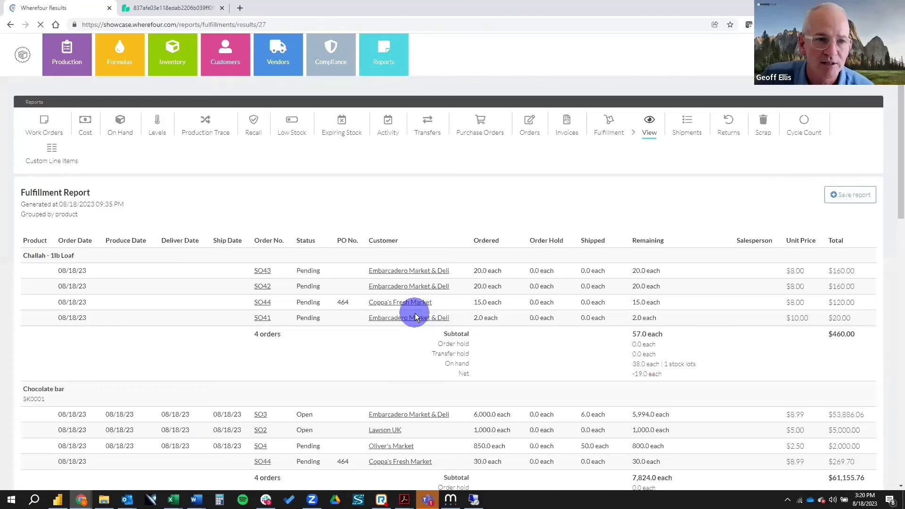
# - Show the Shipments report with its 07/19/23–08/18/23 range and earlier report runs
pyautogui.click(687, 124)
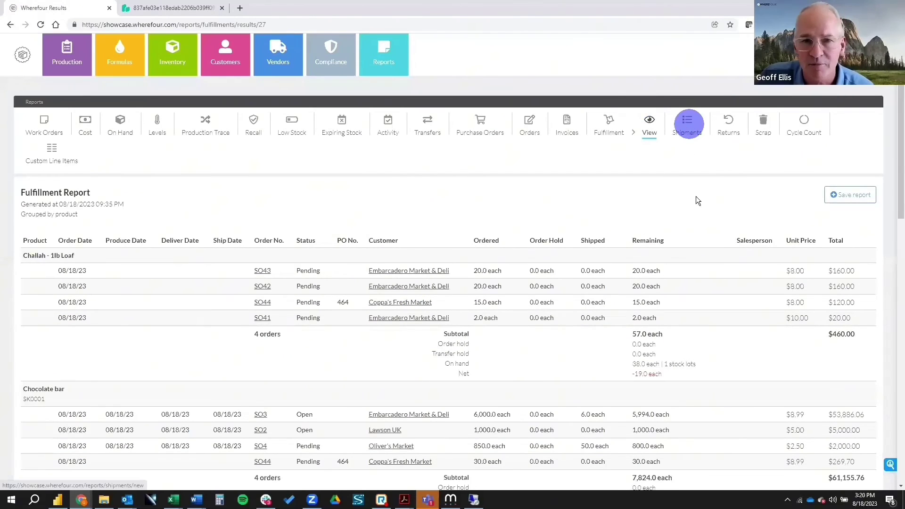
pyautogui.scroll(-2, 642, 257)
pyautogui.scroll(-1, 236, 361)
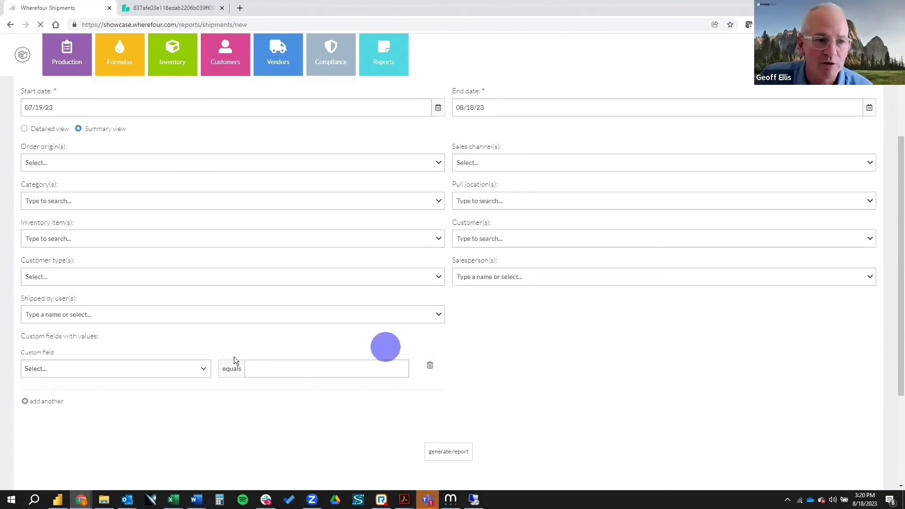
pyautogui.scroll(-3, 104, 403)
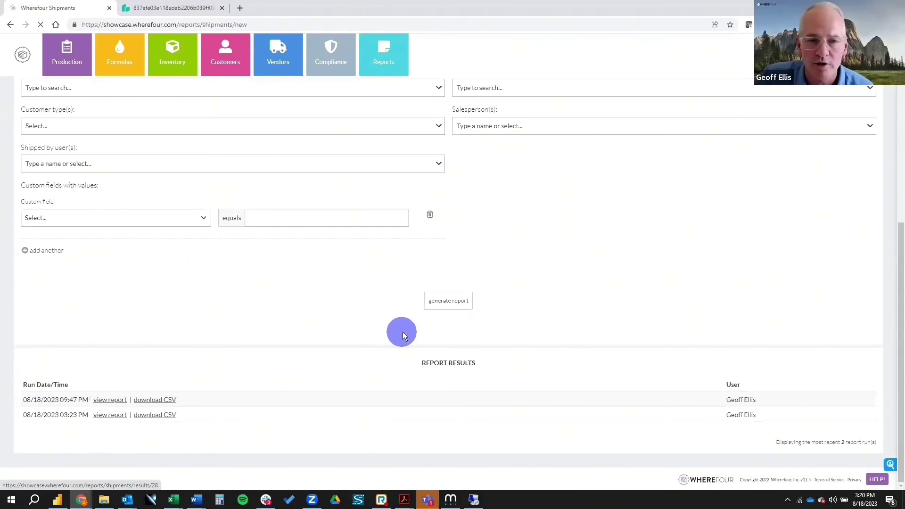